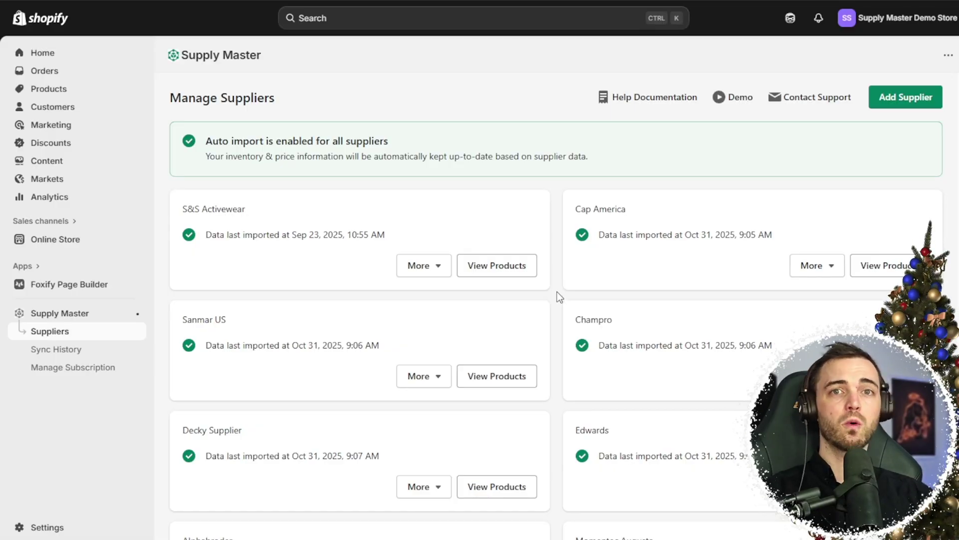
# - Open the S&S Activewear supplier's Products for Import page from Manage Suppliers
pyautogui.scroll(-3, 558, 295)
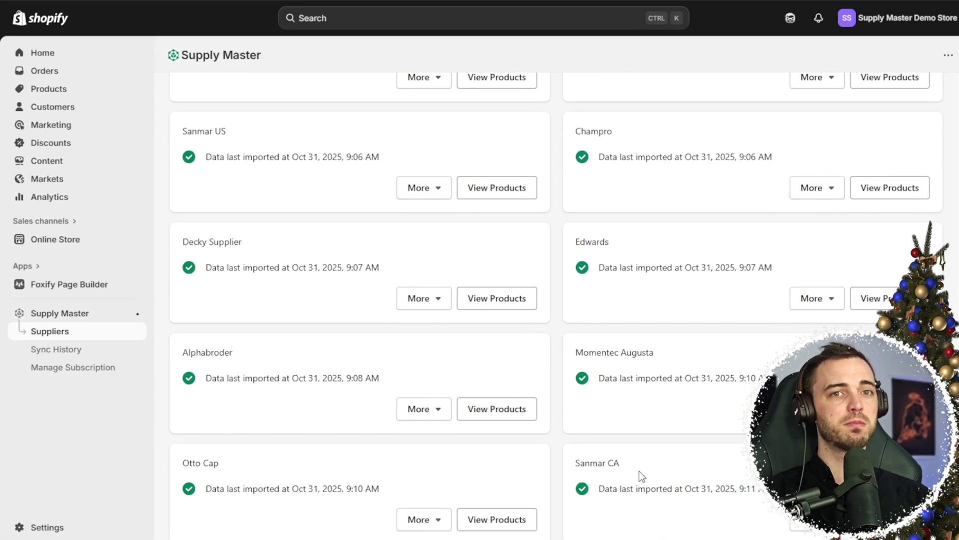
pyautogui.scroll(3, 559, 283)
pyautogui.click(493, 268)
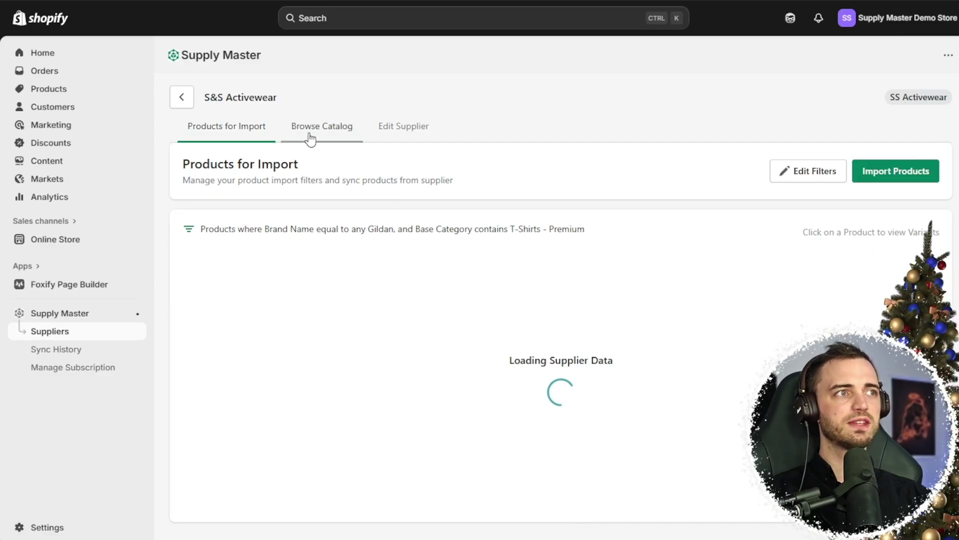
# - Switch to the S&S Activewear Browse Catalog, scan the Discover Products grid, and open the brand list
pyautogui.click(326, 132)
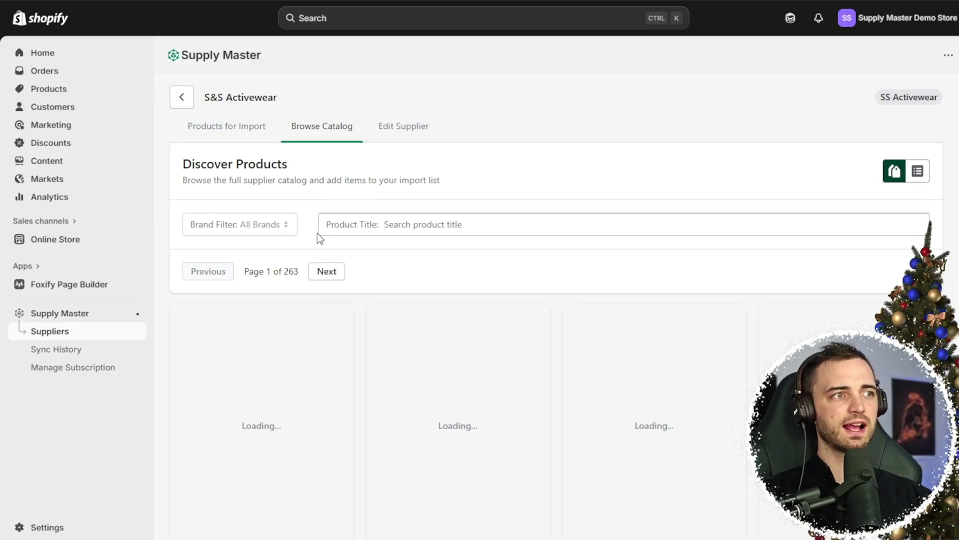
pyautogui.scroll(-15, 354, 267)
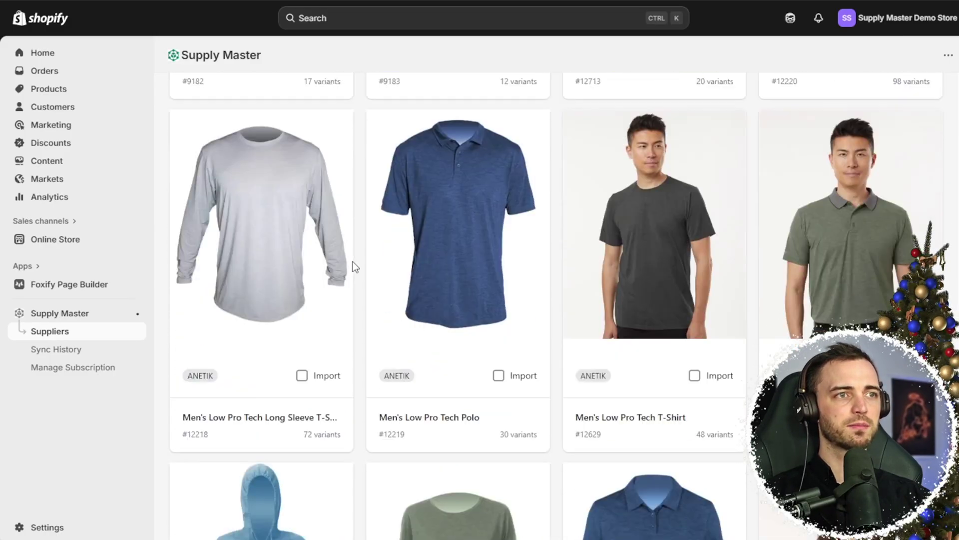
pyautogui.scroll(-7, 353, 262)
pyautogui.scroll(7, 352, 262)
pyautogui.scroll(-10, 351, 262)
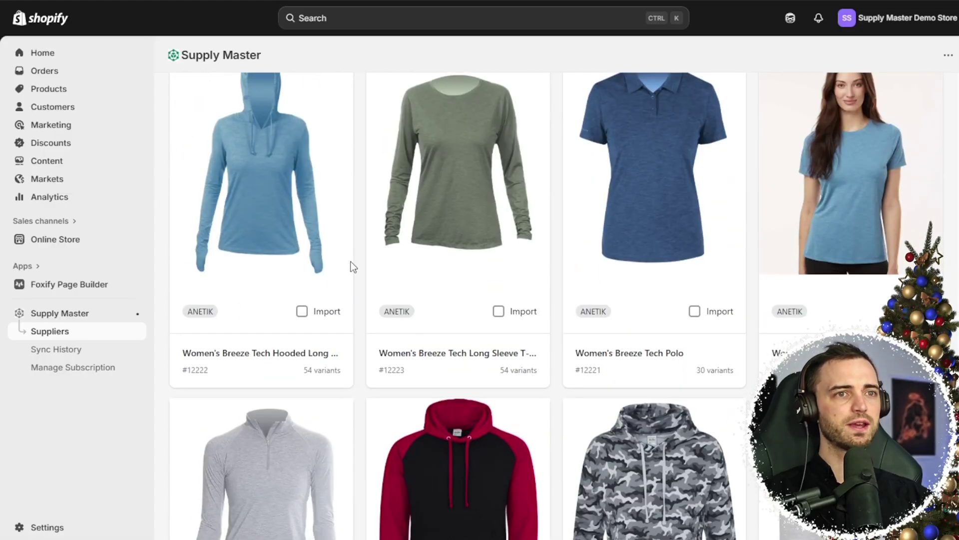
pyautogui.scroll(-6, 358, 265)
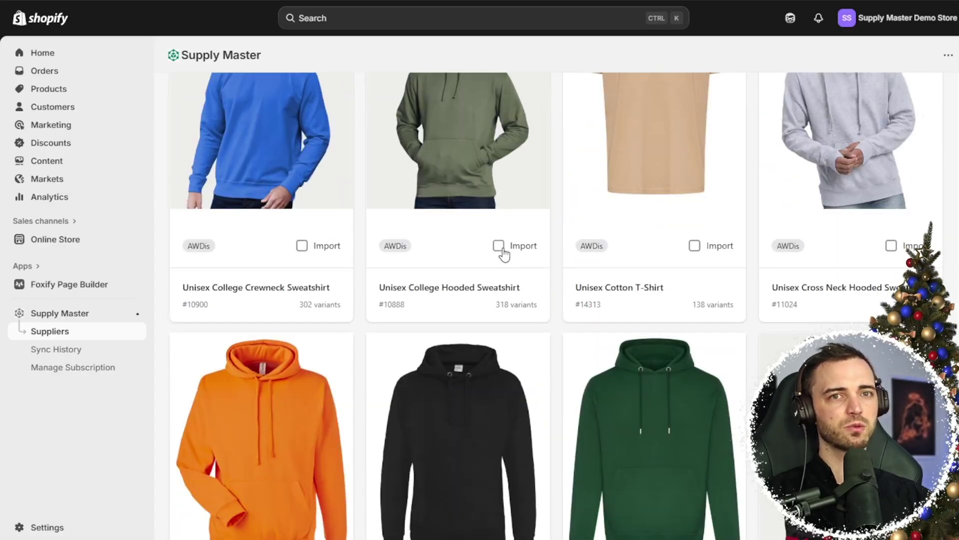
pyautogui.scroll(20, 375, 288)
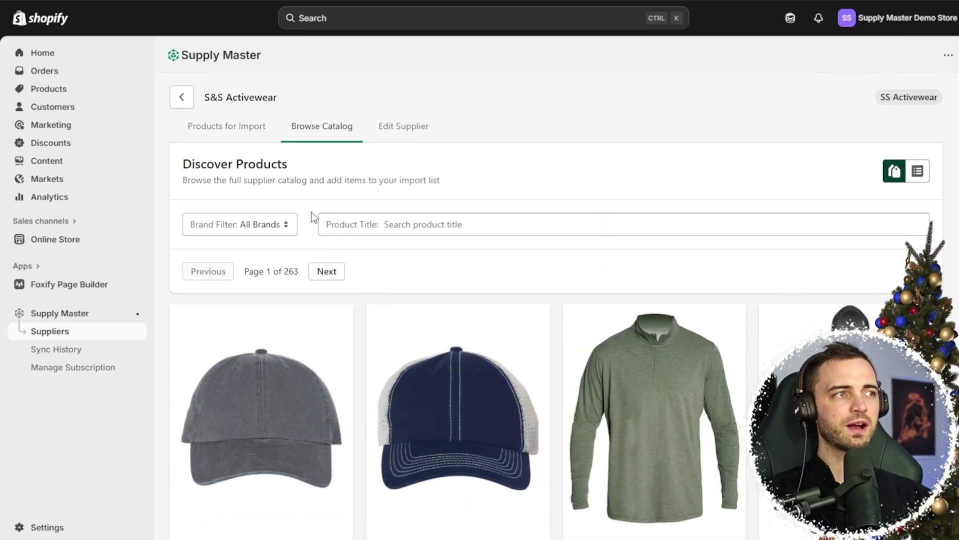
pyautogui.click(253, 225)
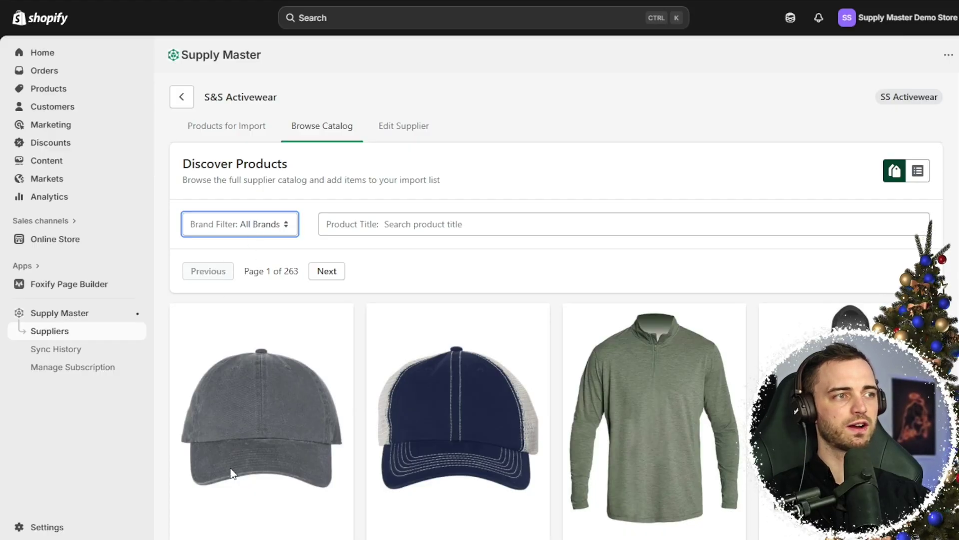
# - Filter the S&S Activewear catalog to the Adidas brand
pyautogui.click(206, 324)
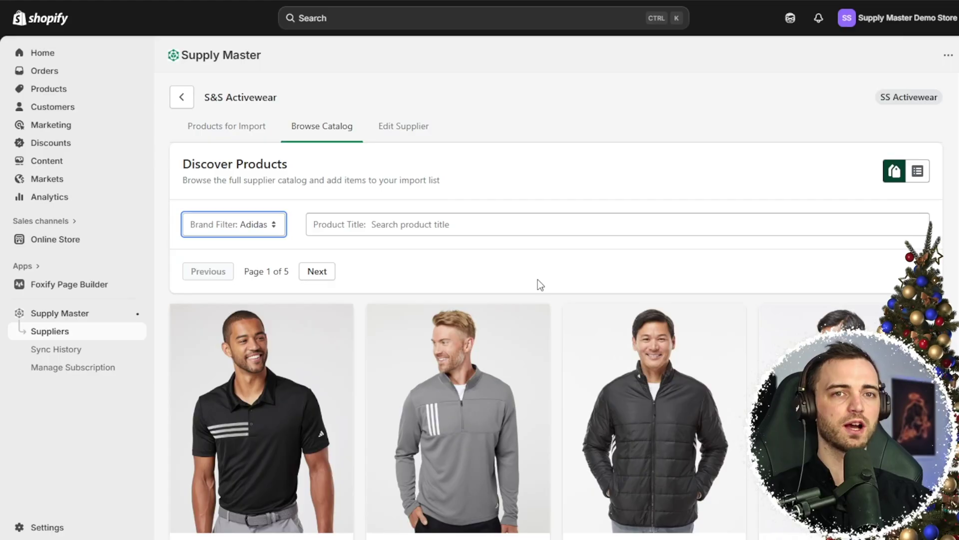
pyautogui.scroll(-5, 550, 265)
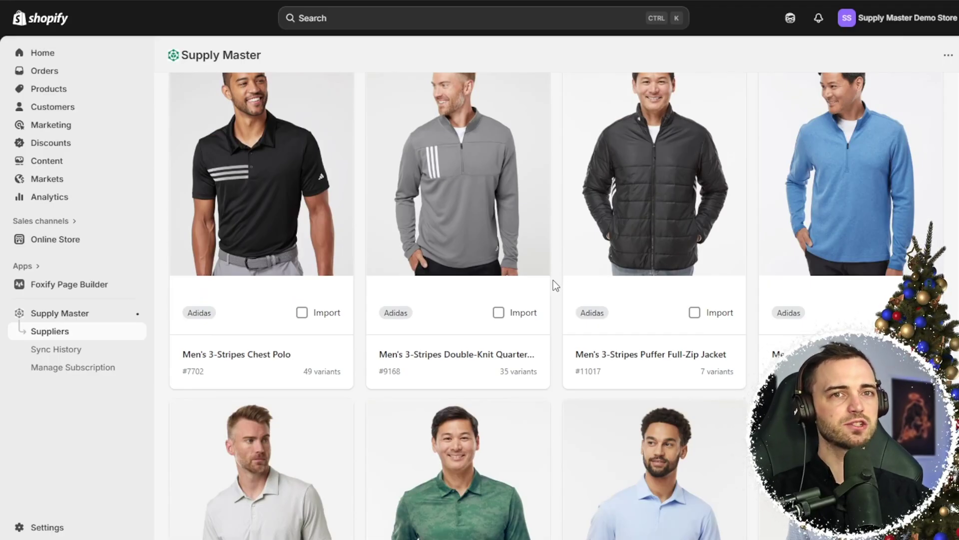
pyautogui.scroll(-9, 554, 285)
pyautogui.scroll(-4, 552, 282)
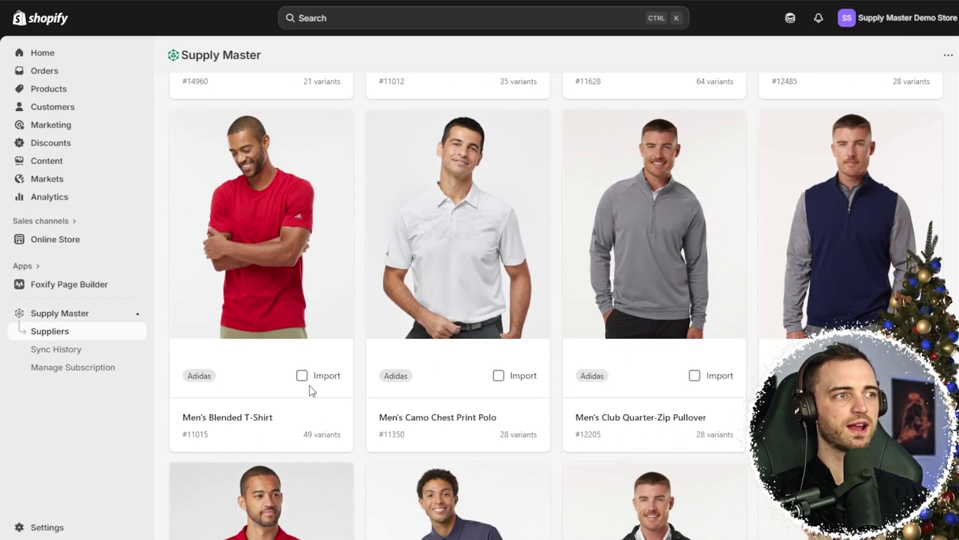
# - Mark four Adidas items for import (Blended T-Shirt, Puffer Jacket, quarter-zip, Chest Polo)
pyautogui.click(302, 377)
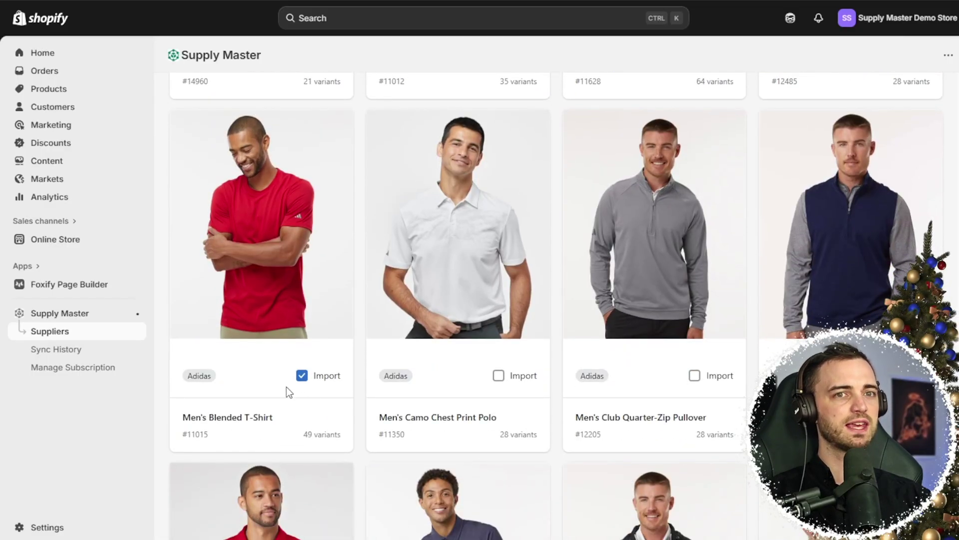
pyautogui.scroll(15, 370, 395)
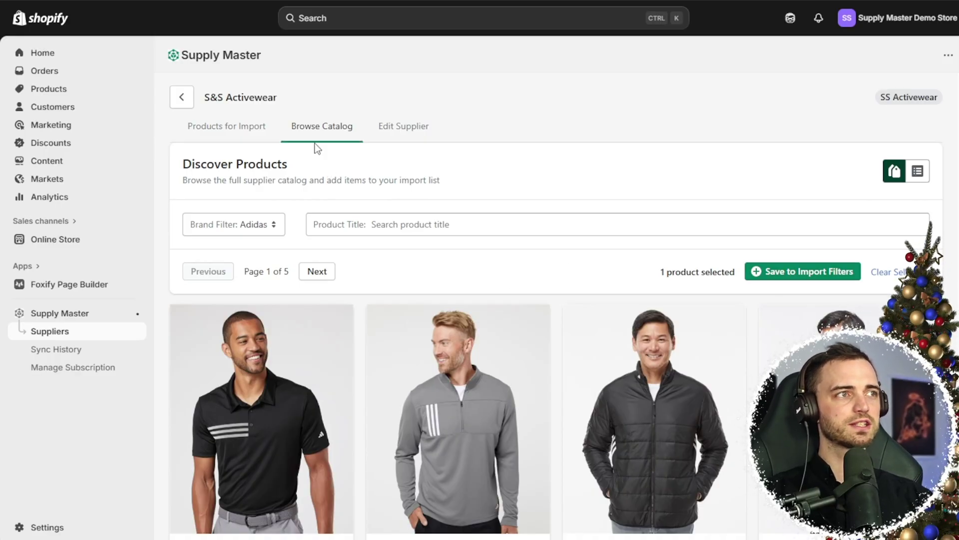
pyautogui.scroll(-5, 595, 285)
pyautogui.click(695, 249)
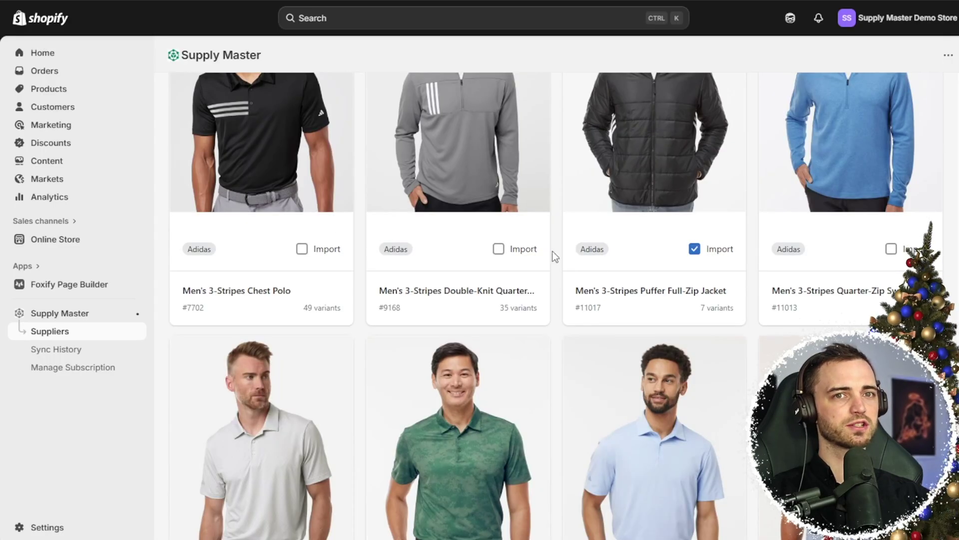
pyautogui.click(499, 249)
pyautogui.click(302, 249)
pyautogui.scroll(5, 473, 332)
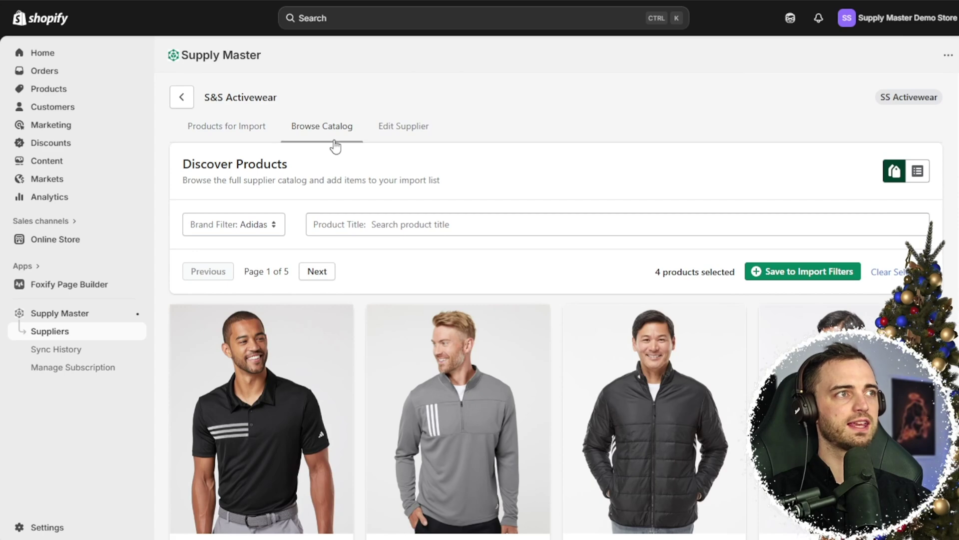
pyautogui.click(247, 133)
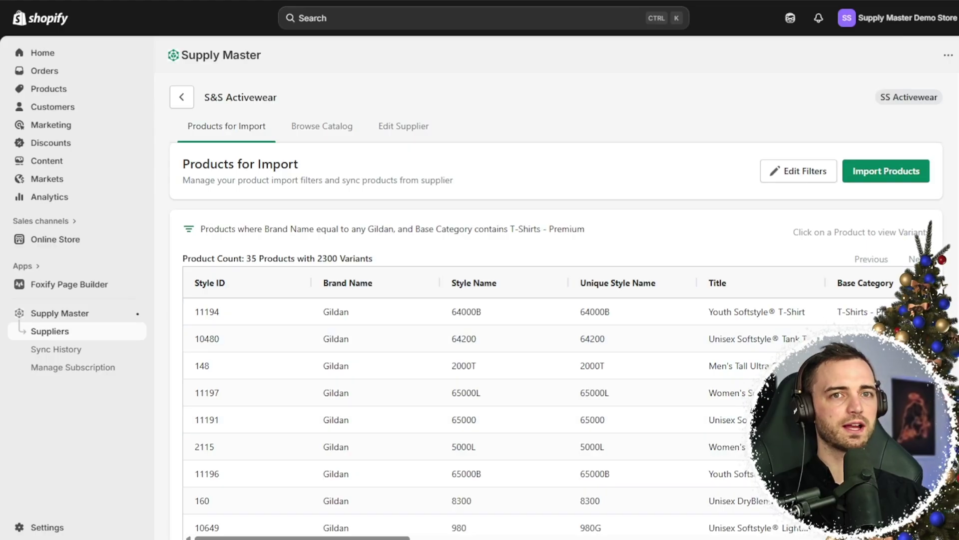
pyautogui.scroll(-1, 696, 197)
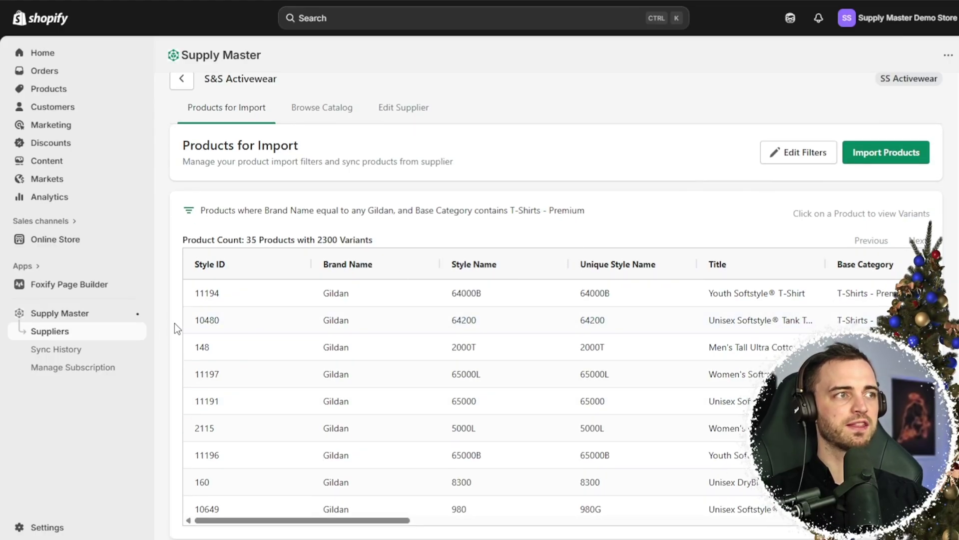
pyautogui.scroll(-2, 567, 391)
pyautogui.scroll(2, 567, 392)
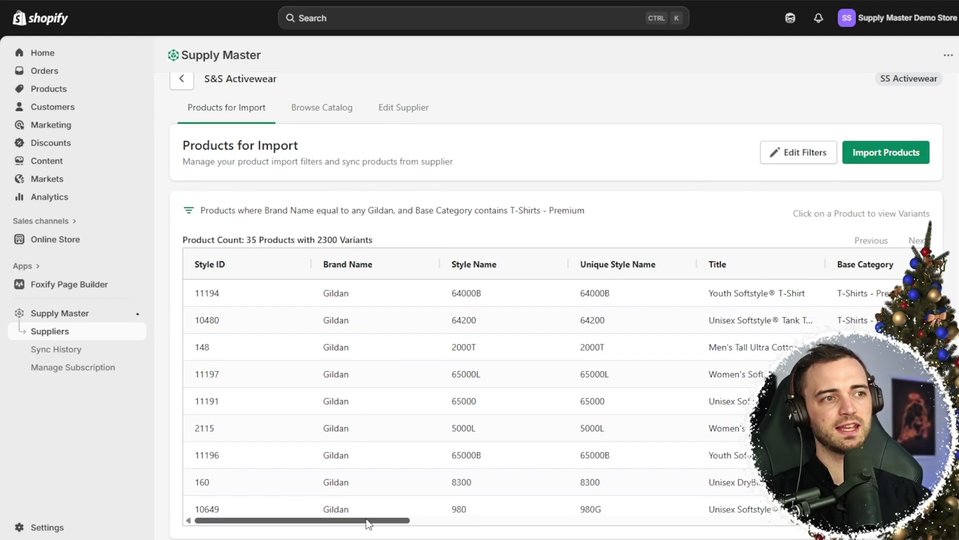
pyautogui.moveTo(368, 520); pyautogui.dragTo(865, 520)
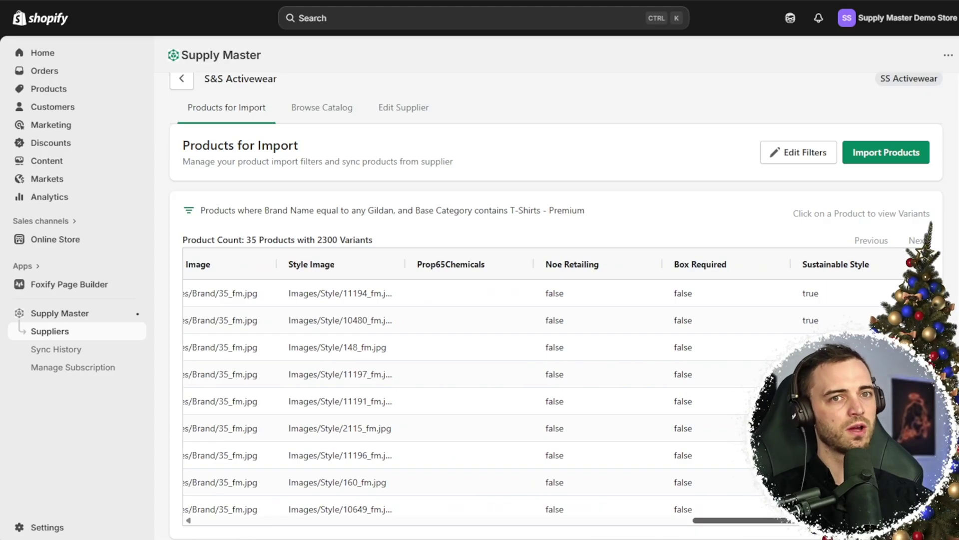
pyautogui.moveTo(866, 520); pyautogui.dragTo(336, 503)
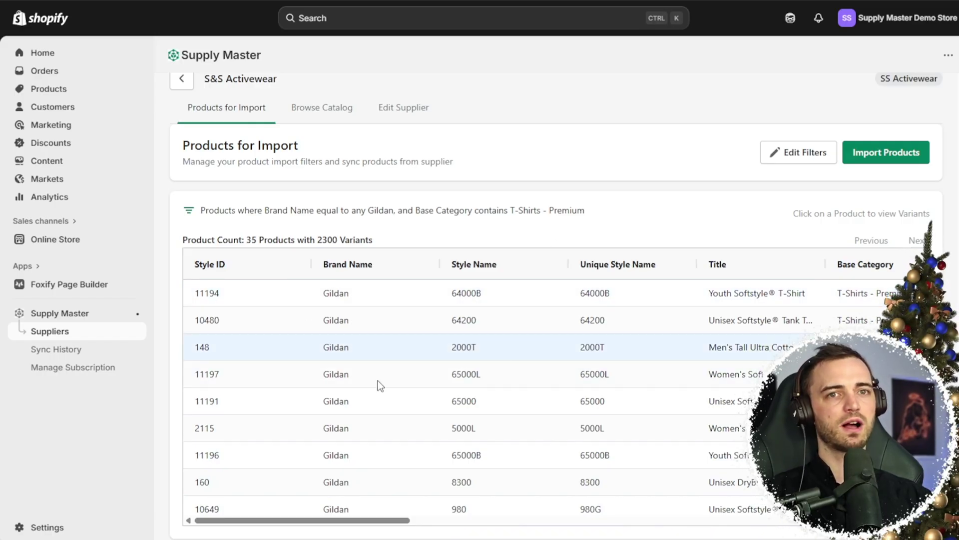
pyautogui.moveTo(372, 517); pyautogui.dragTo(604, 511)
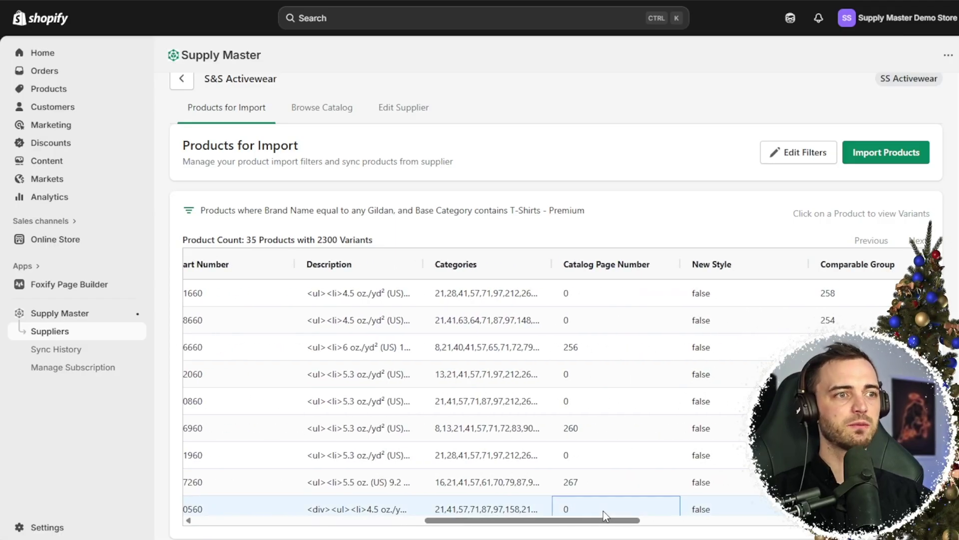
pyautogui.click(603, 511)
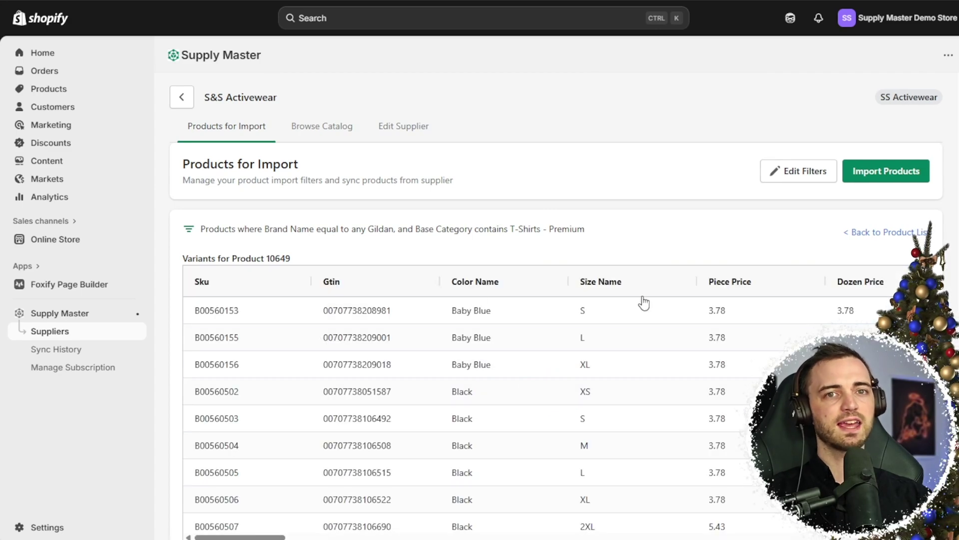
# - Review product 10649's variant prices, then import the 35 Gildan products with 2300 variants
pyautogui.scroll(-1, 804, 290)
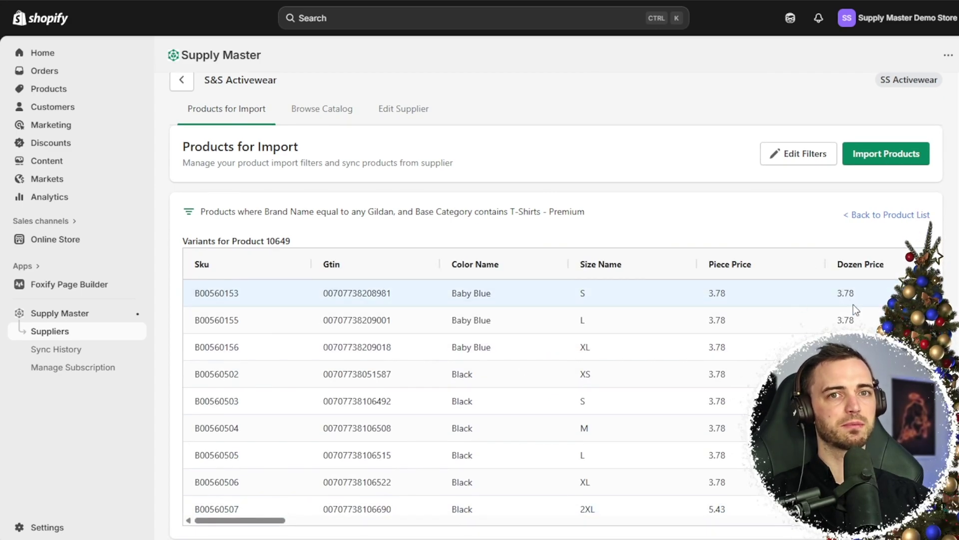
pyautogui.moveTo(278, 521); pyautogui.dragTo(215, 508)
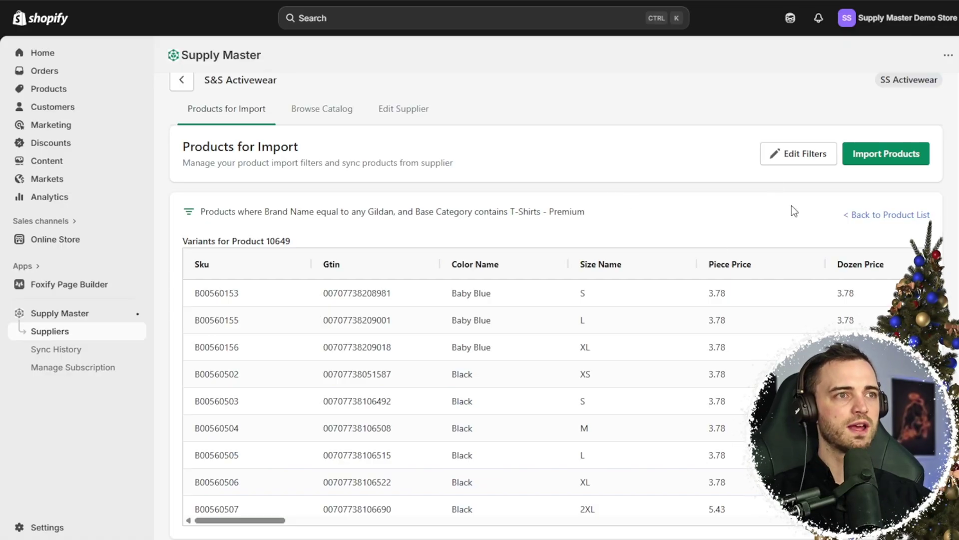
pyautogui.click(885, 215)
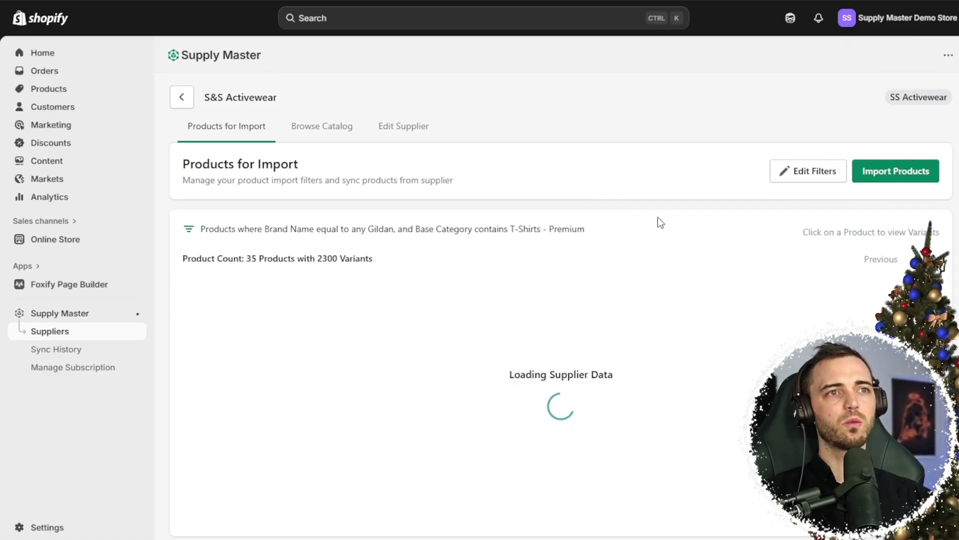
pyautogui.click(879, 174)
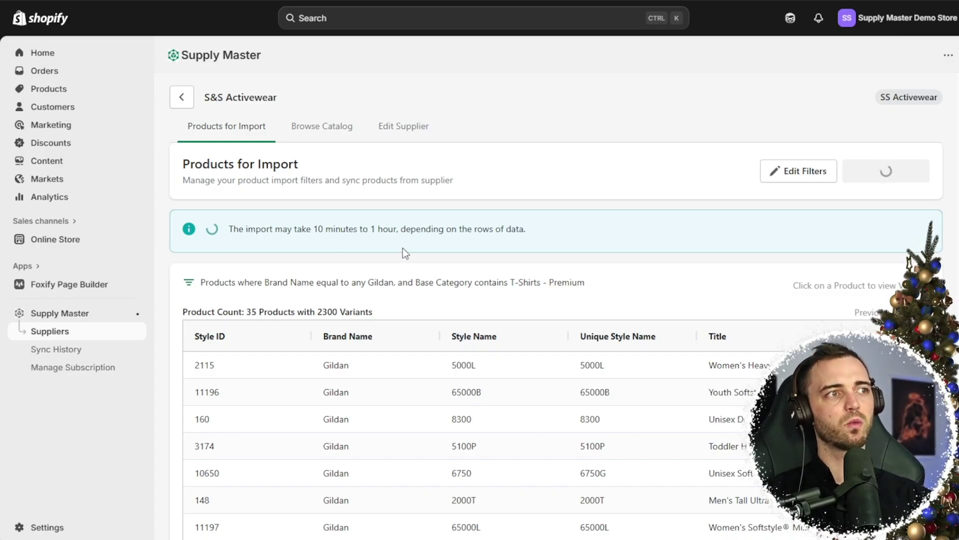
# - Switch back to the S&S Activewear Browse Catalog tab listing all brands
pyautogui.click(307, 121)
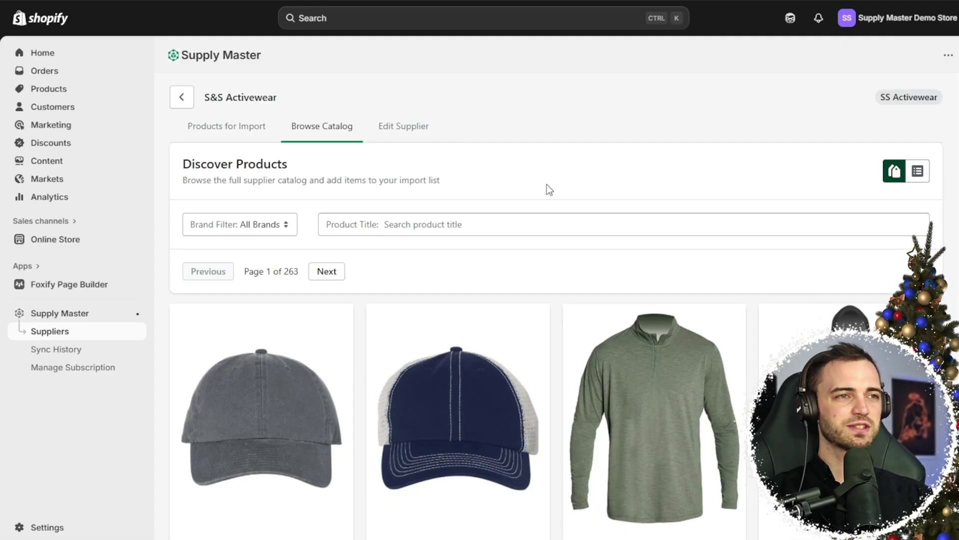
# - Show the S&S Activewear catalog as a product table, scroll through it, then go to Suppliers
pyautogui.scroll(-5, 556, 225)
pyautogui.scroll(5, 556, 229)
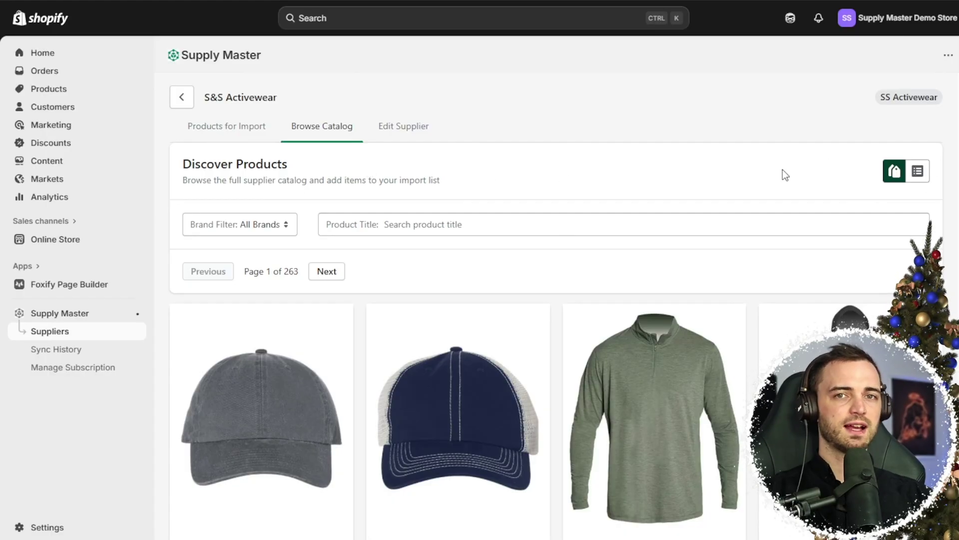
pyautogui.click(919, 172)
pyautogui.scroll(-5, 563, 166)
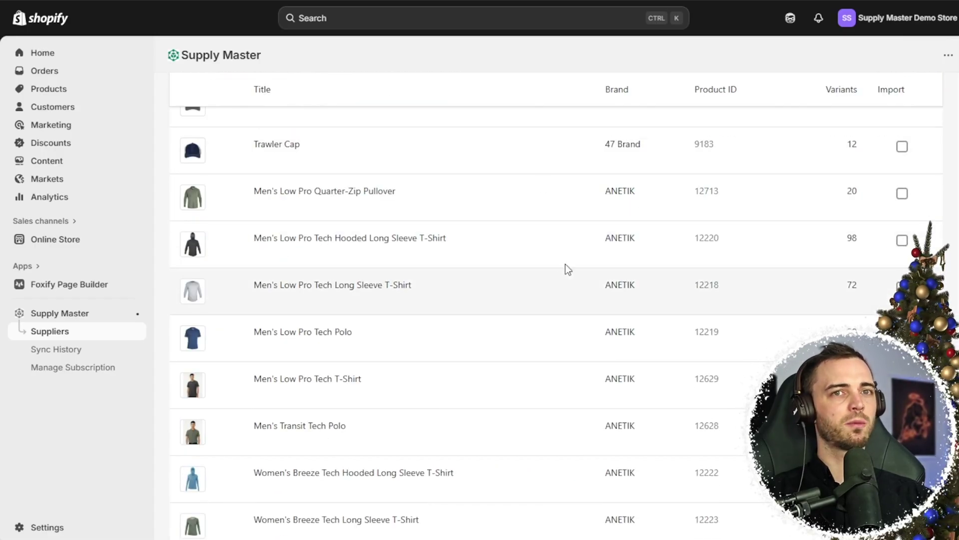
pyautogui.scroll(-12, 523, 257)
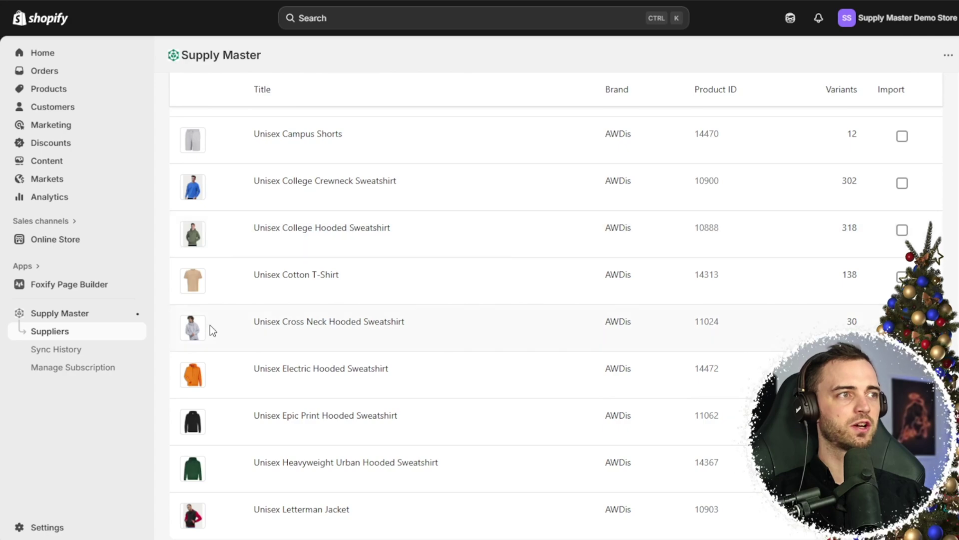
pyautogui.scroll(20, 493, 303)
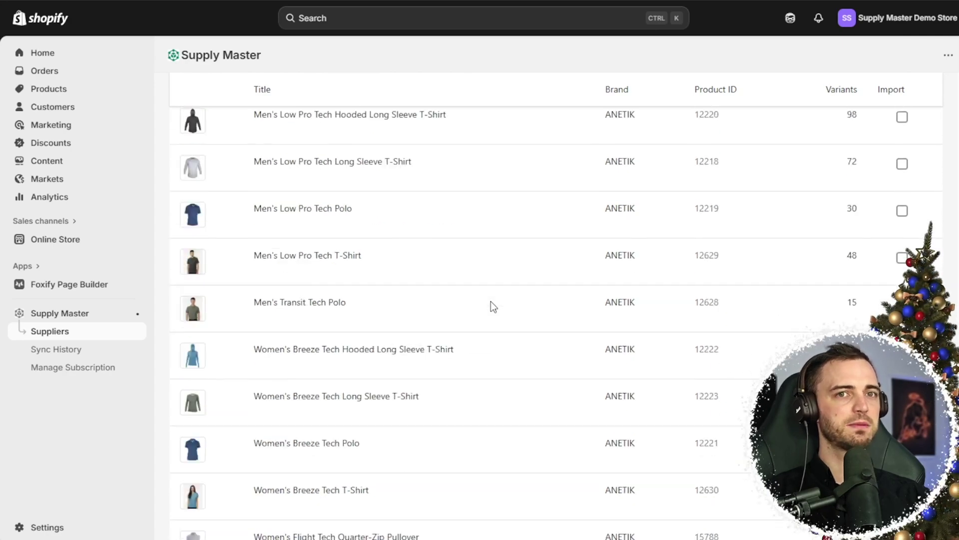
pyautogui.scroll(-4, 491, 301)
pyautogui.scroll(3, 650, 301)
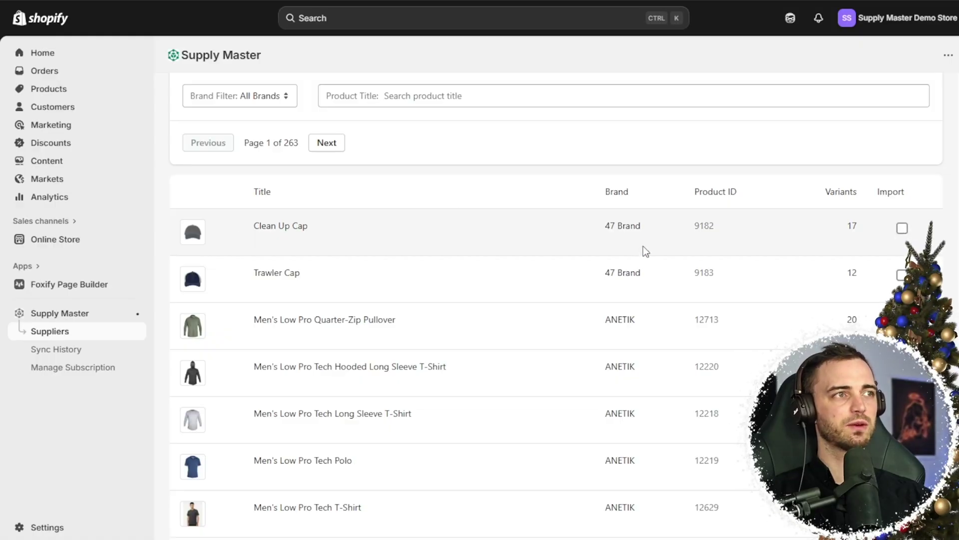
pyautogui.scroll(3, 643, 250)
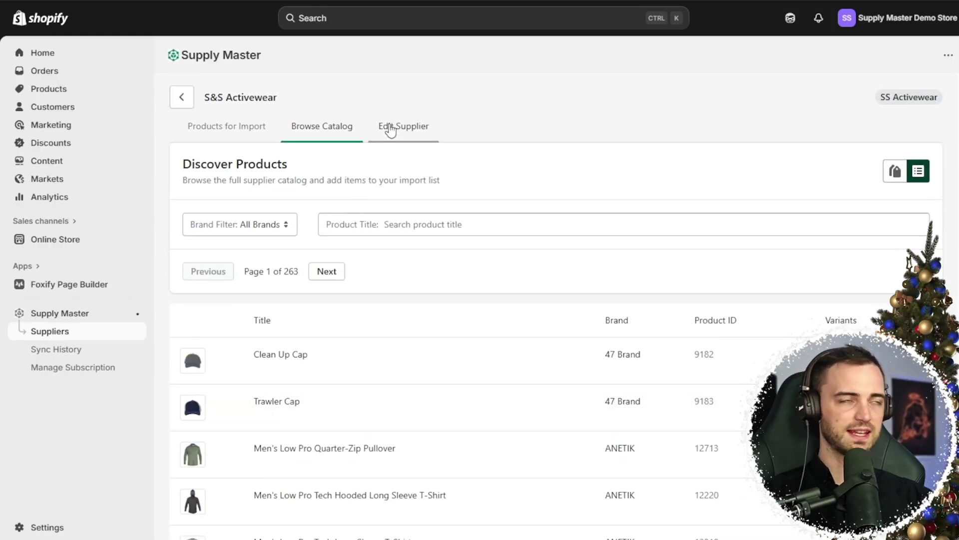
pyautogui.click(49, 331)
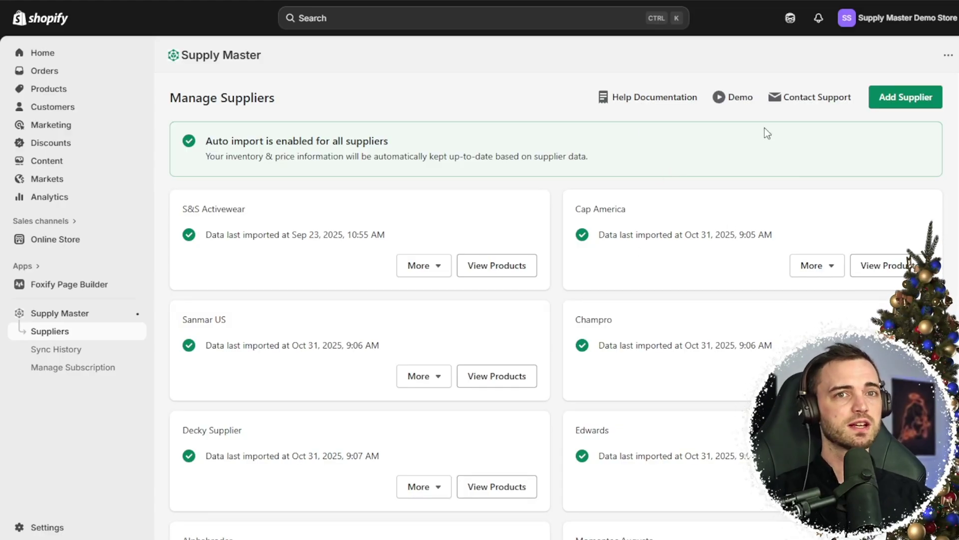
# - Open Cap America's Products for Import list of 196 products and 1689 variants
pyautogui.click(910, 265)
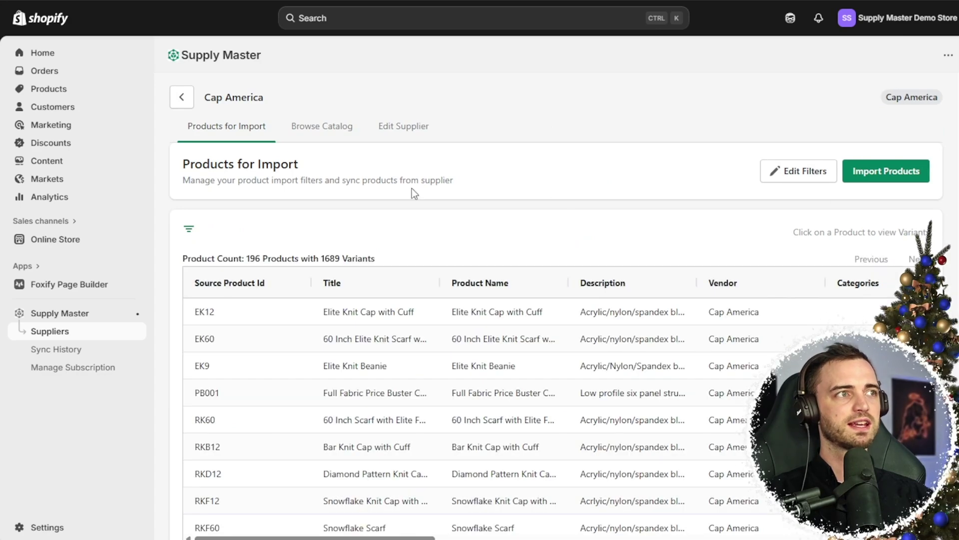
# - Start a Source Product Id product filter for Cap America without saving, then navigate back
pyautogui.click(804, 173)
pyautogui.click(306, 263)
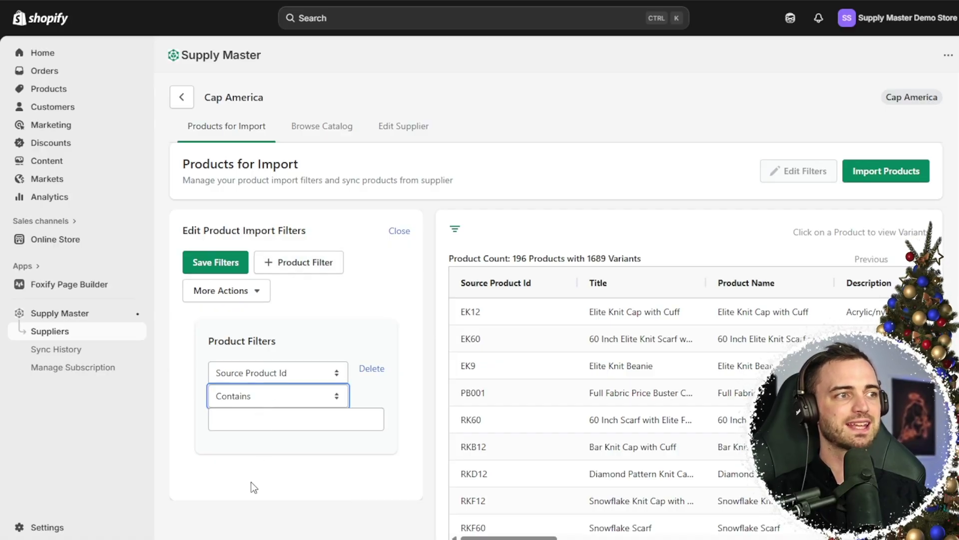
pyautogui.click(242, 414)
pyautogui.click(187, 356)
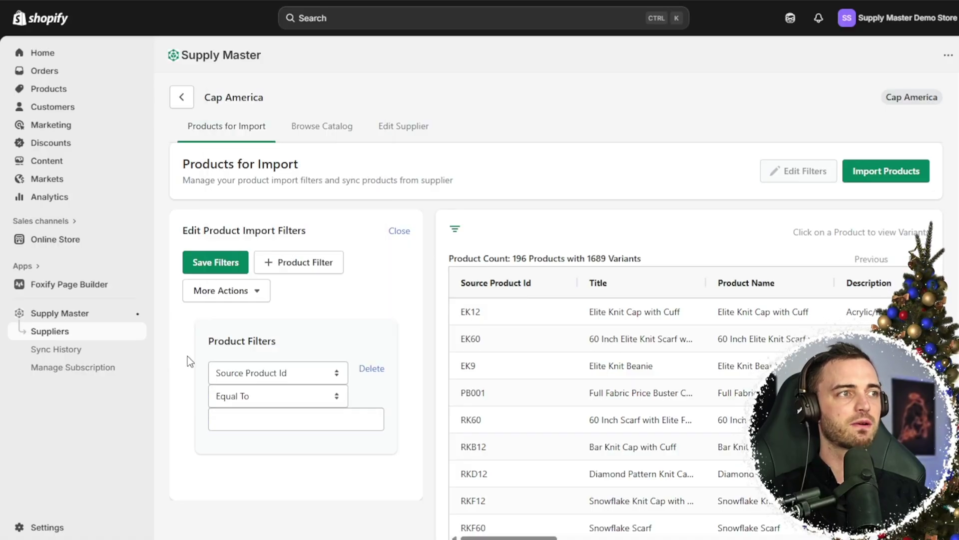
pyautogui.click(223, 292)
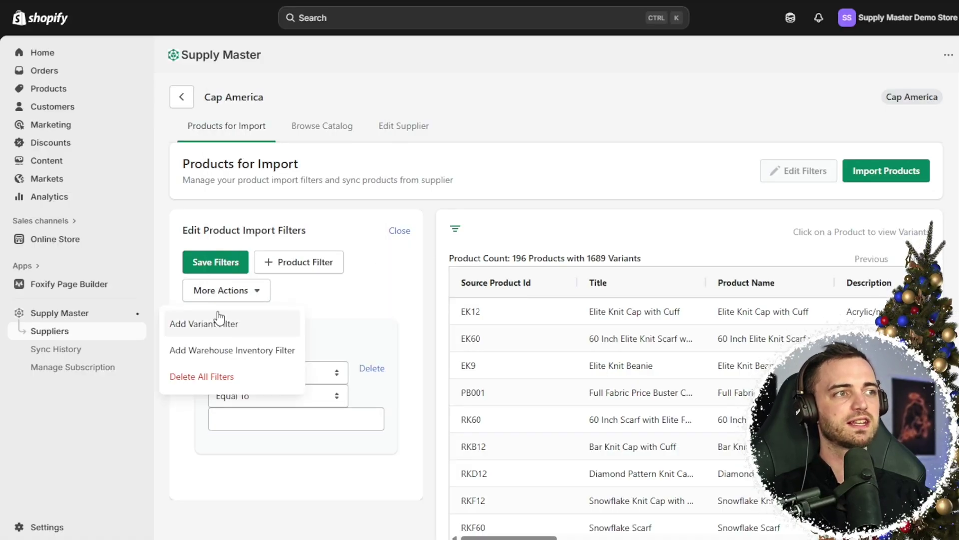
pyautogui.click(376, 287)
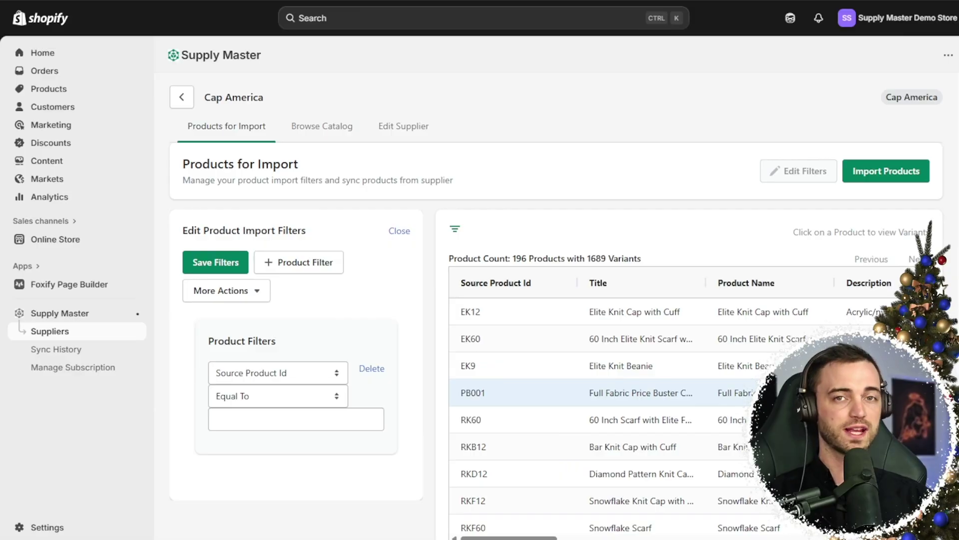
pyautogui.hotkey('alt', 'Left')
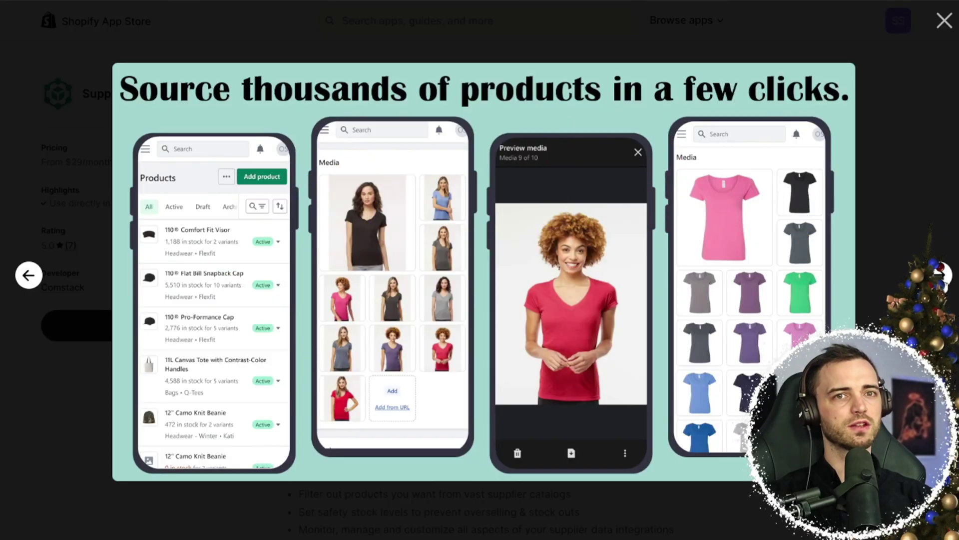
# - Advance the Supply Master screenshots past the product list to the product editor example
pyautogui.click(941, 274)
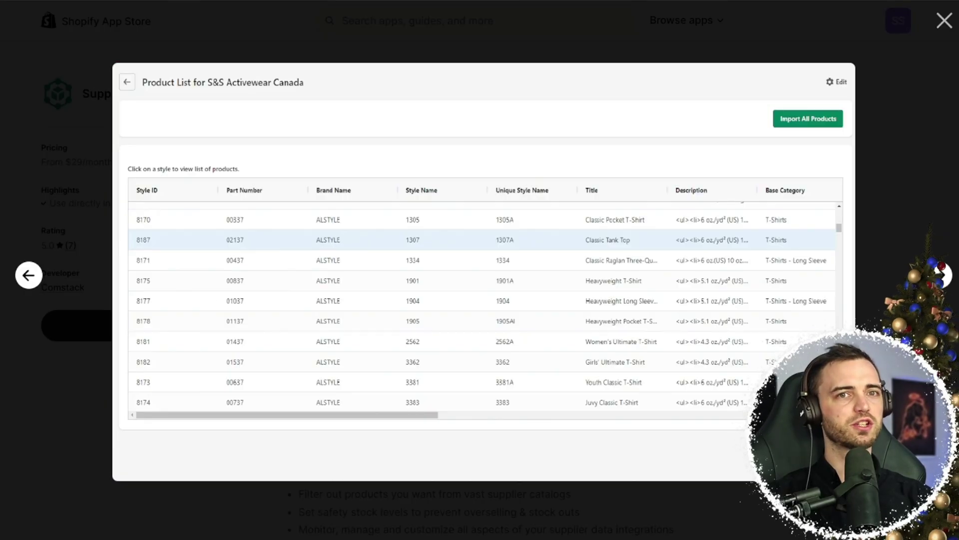
pyautogui.click(942, 274)
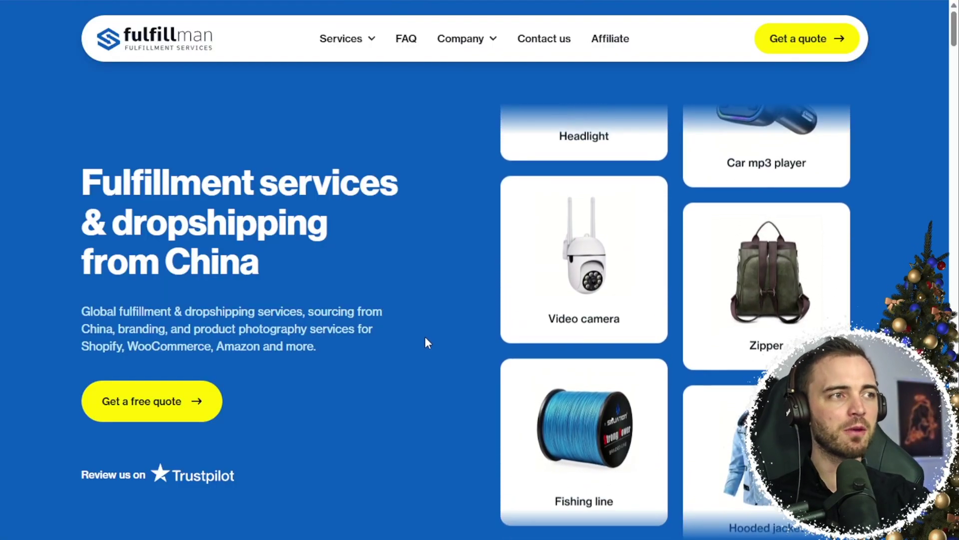
pyautogui.scroll(-3, 428, 335)
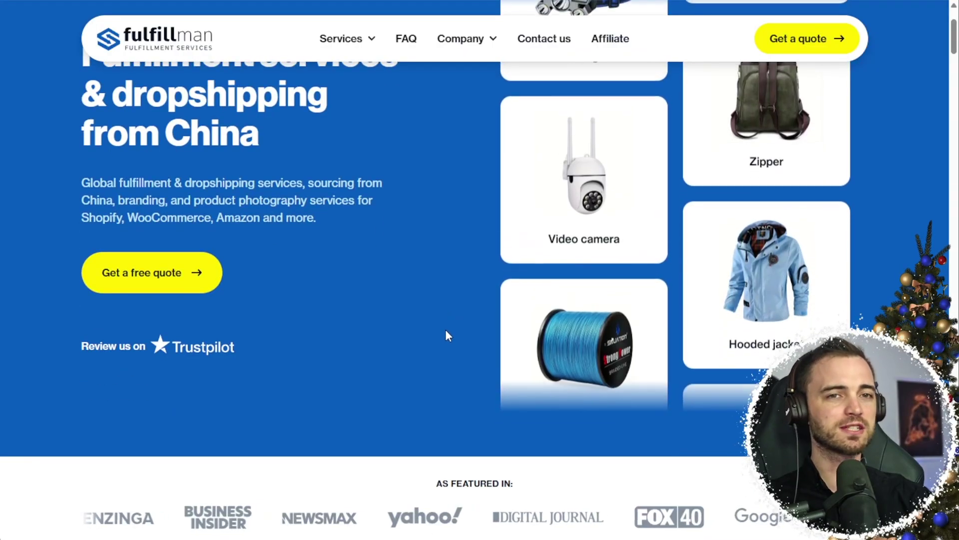
pyautogui.scroll(-2, 446, 336)
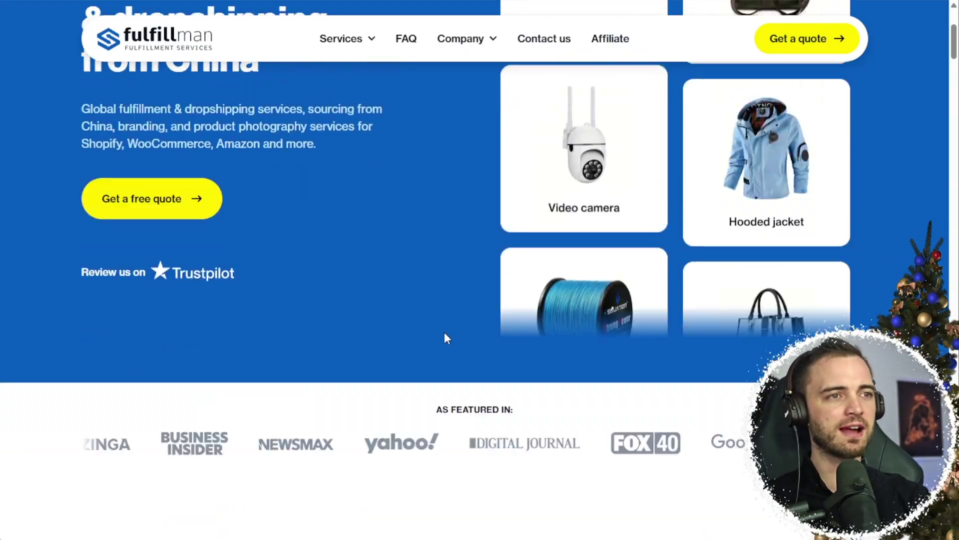
pyautogui.scroll(-6, 446, 339)
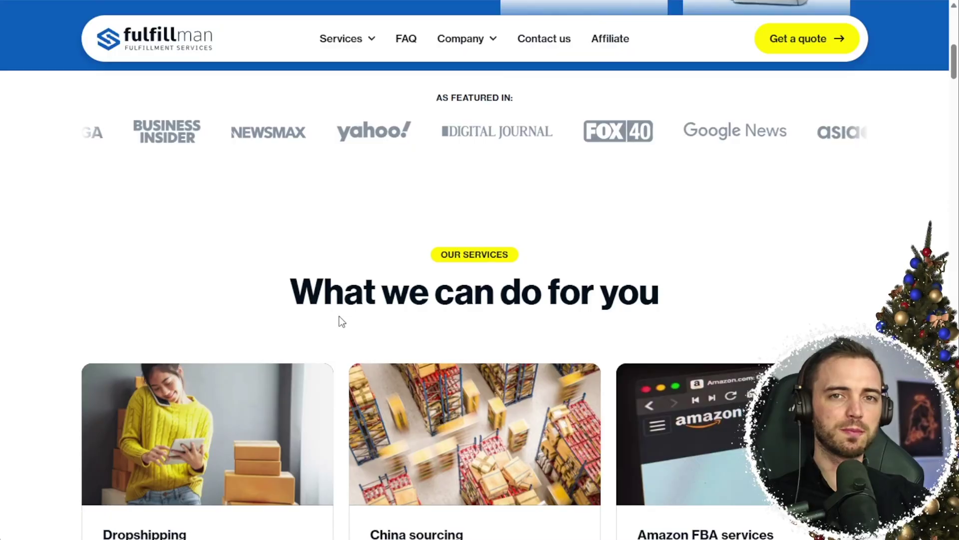
pyautogui.scroll(-3, 340, 323)
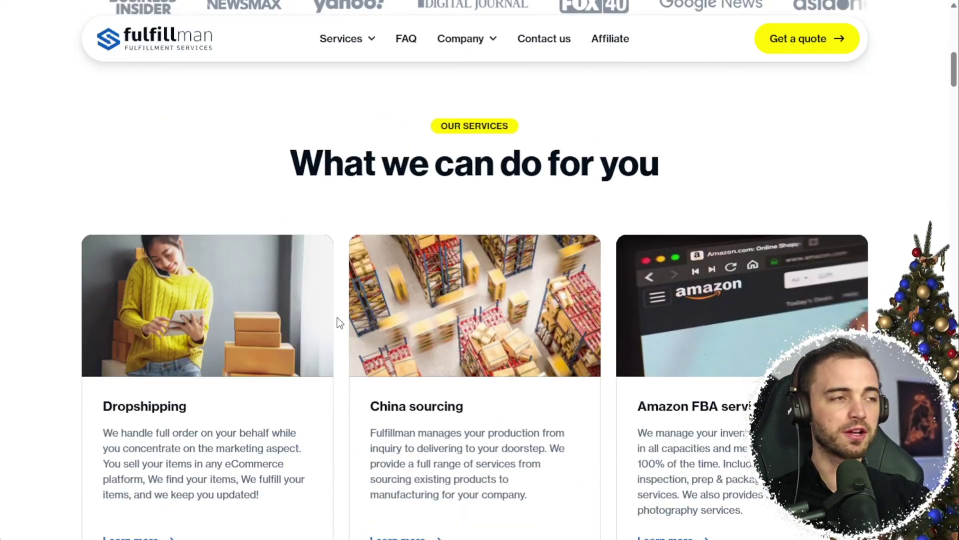
pyautogui.scroll(-4, 339, 323)
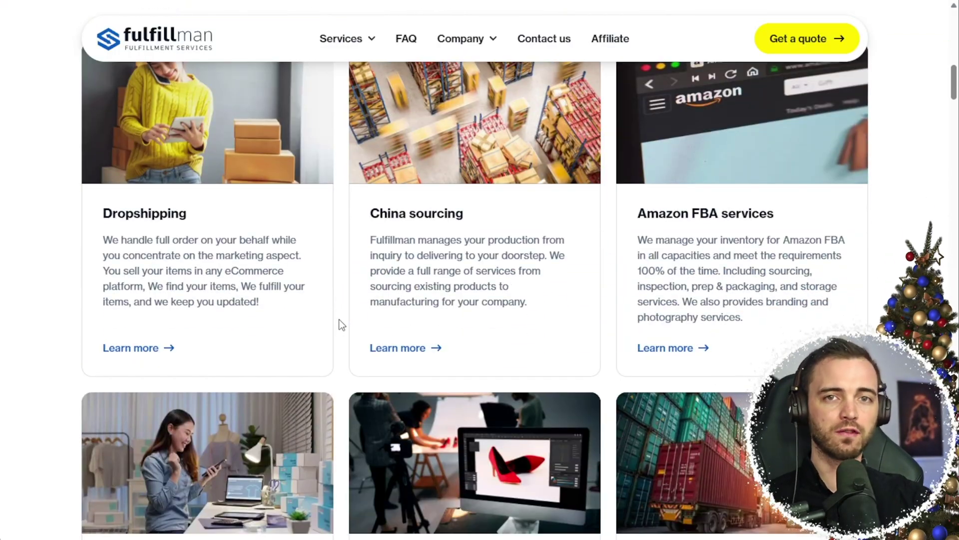
pyautogui.scroll(1, 342, 325)
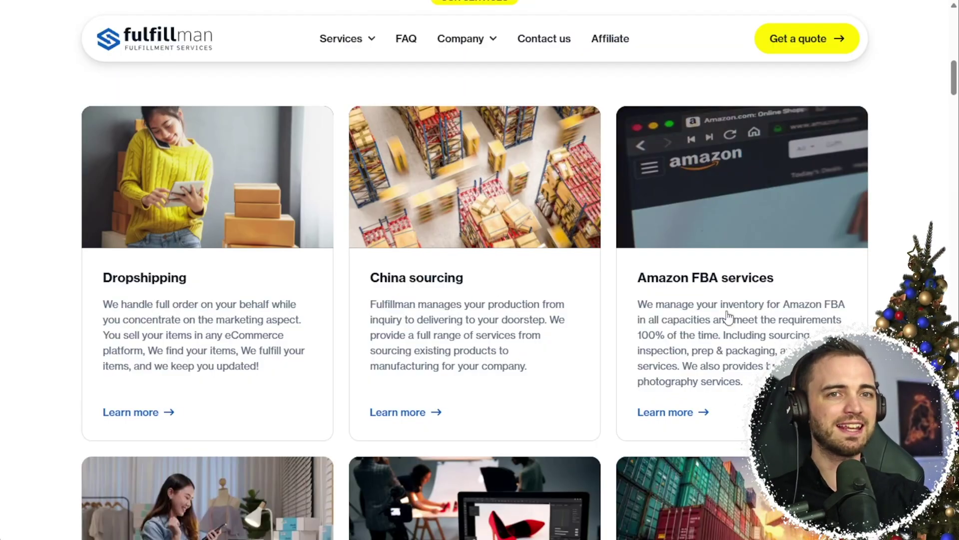
pyautogui.scroll(-8, 608, 306)
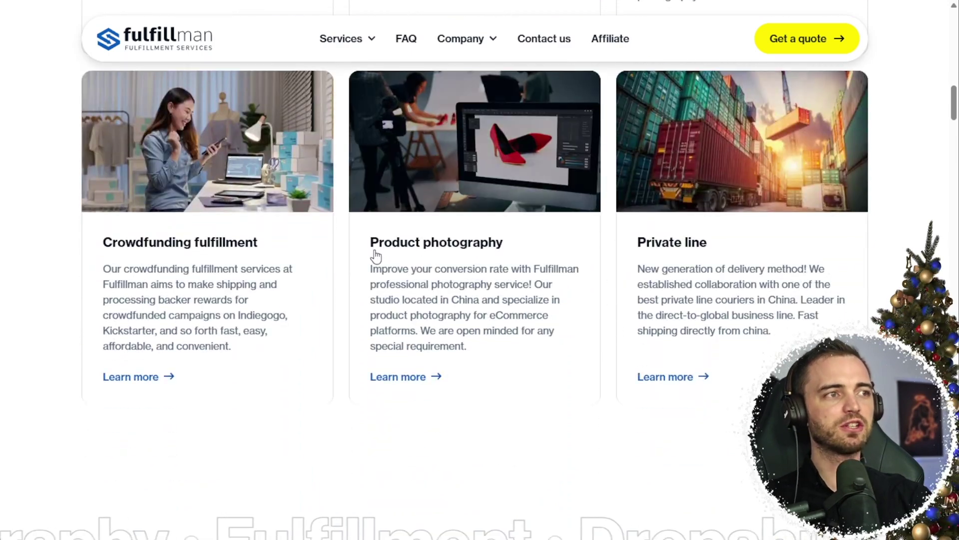
pyautogui.scroll(-6, 612, 300)
pyautogui.scroll(-6, 615, 305)
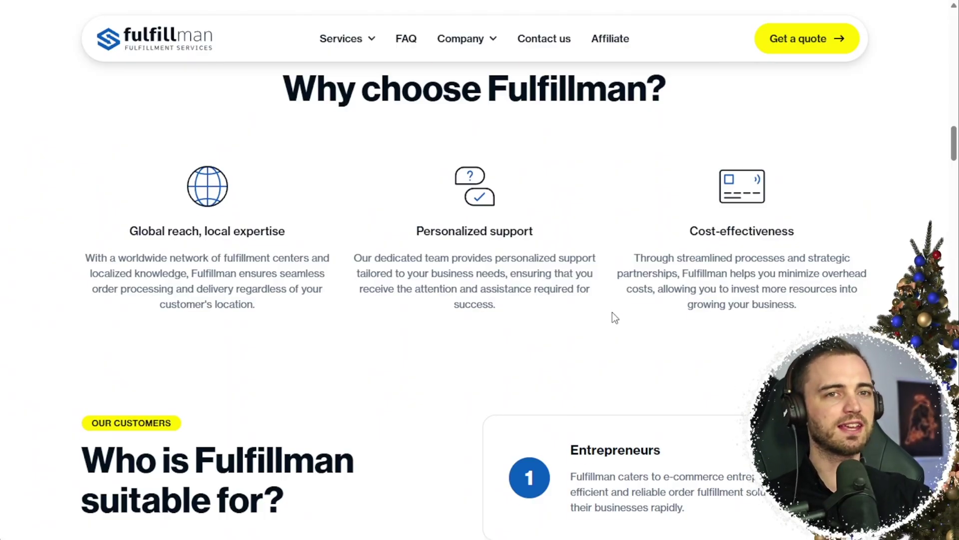
pyautogui.scroll(4, 613, 312)
pyautogui.scroll(10, 660, 239)
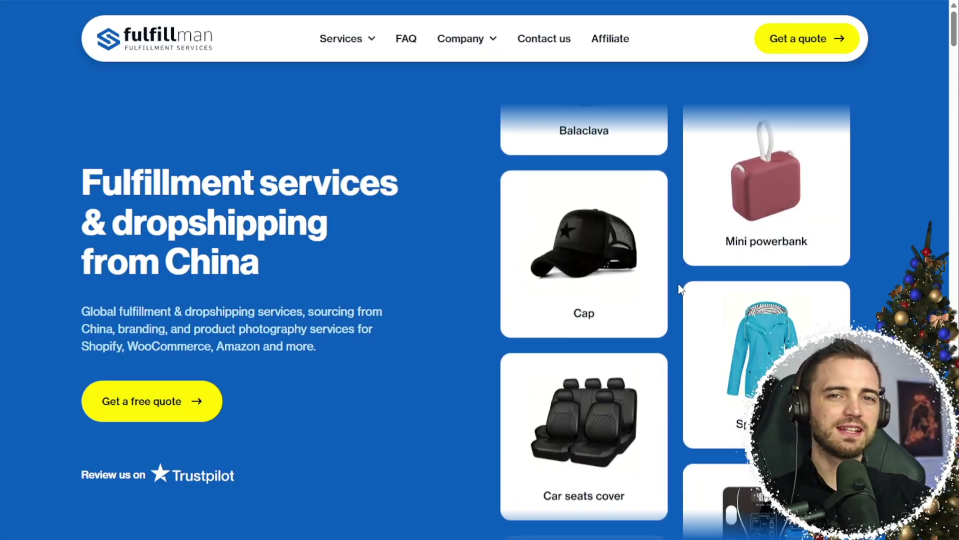